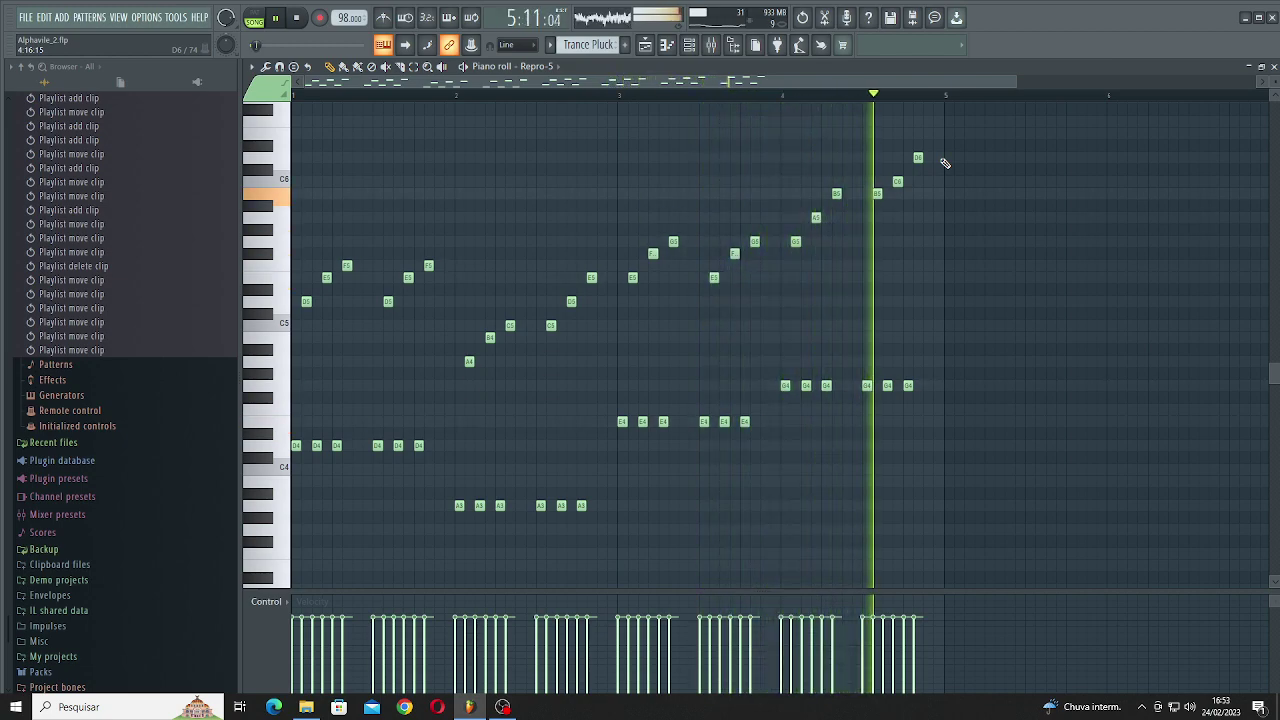
Step: Inspect the notes of the Arps clip at bar 10 on Track 3 and the Trance Pluck clip at bar 14 on Track 1
left_click(645, 45)
left_click_drag(464, 82, 577, 82)
double_click(622, 191)
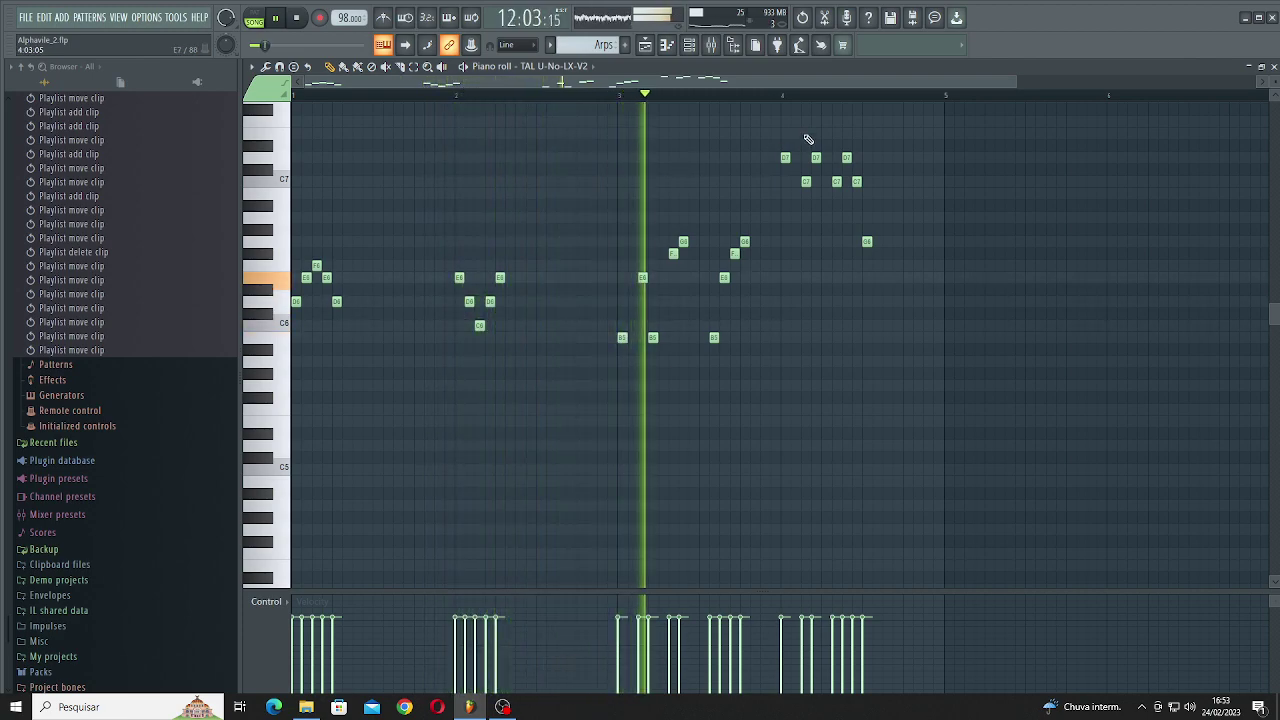
left_click(646, 46)
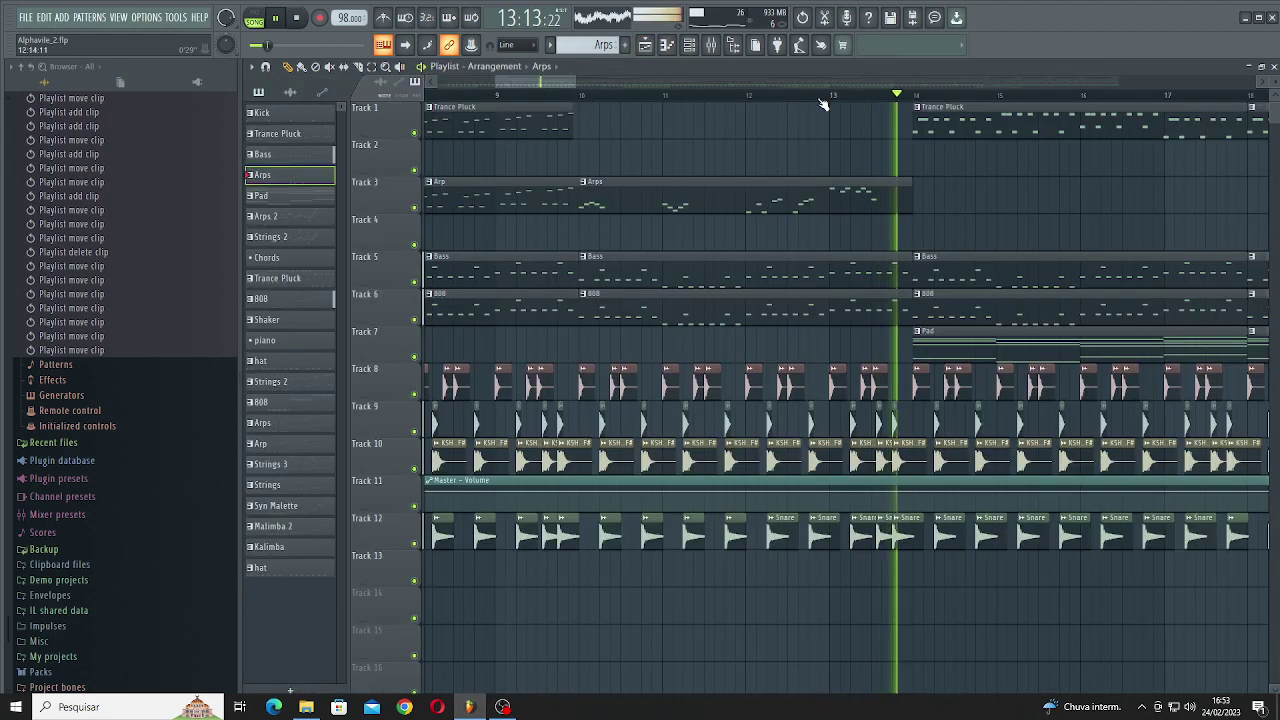
double_click(948, 119)
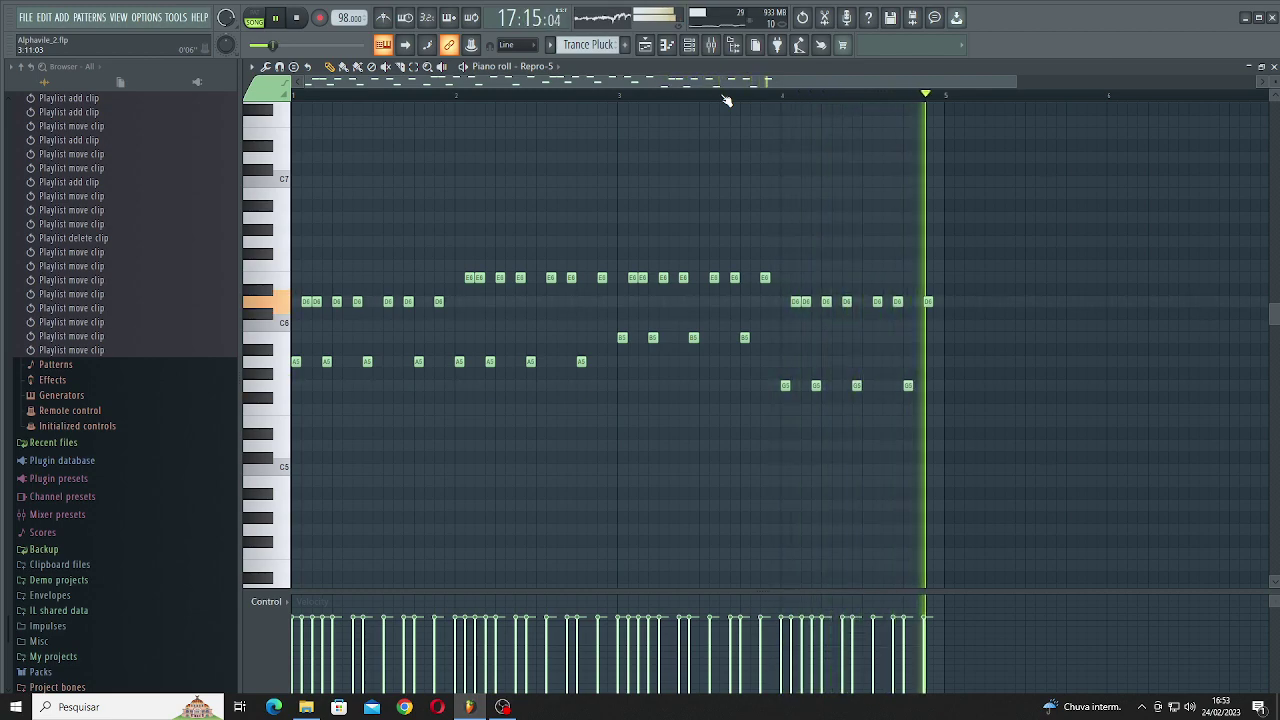
Step: Return to the arrangement and view the notes of the Syn Malette clip at bar 22 on Track 2
left_click(668, 48)
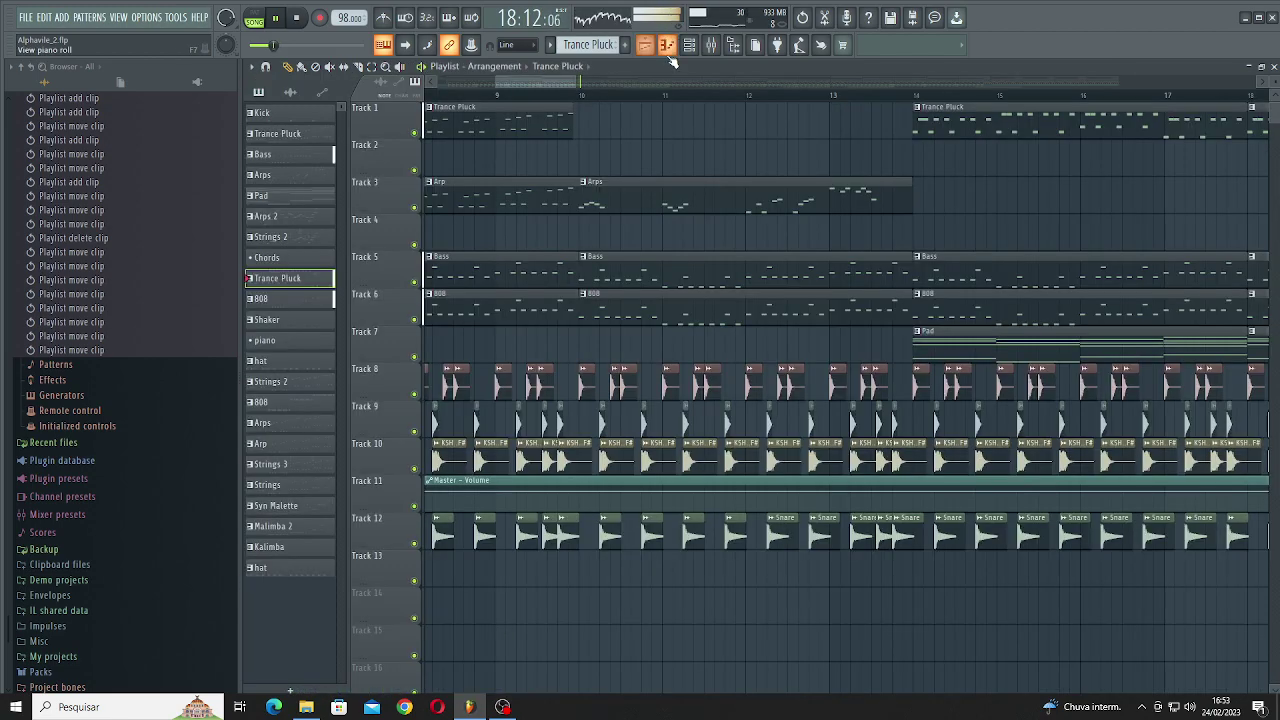
left_click_drag(540, 84, 618, 84)
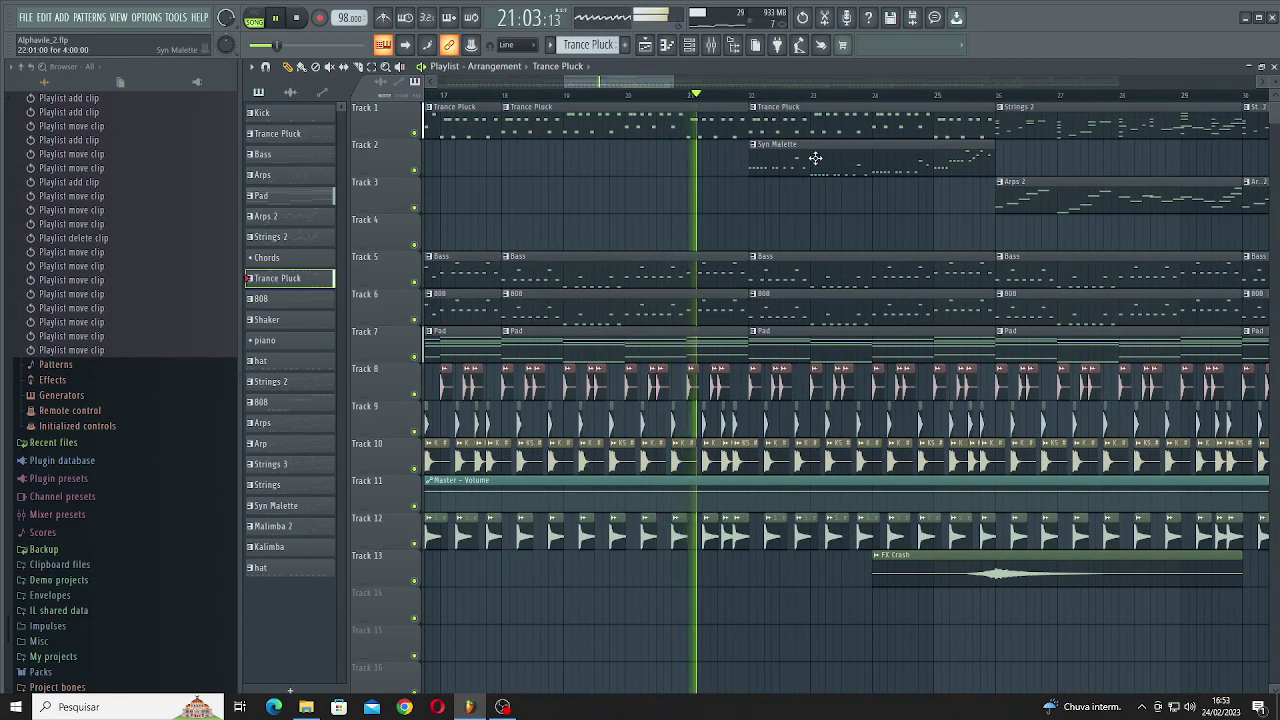
double_click(784, 161)
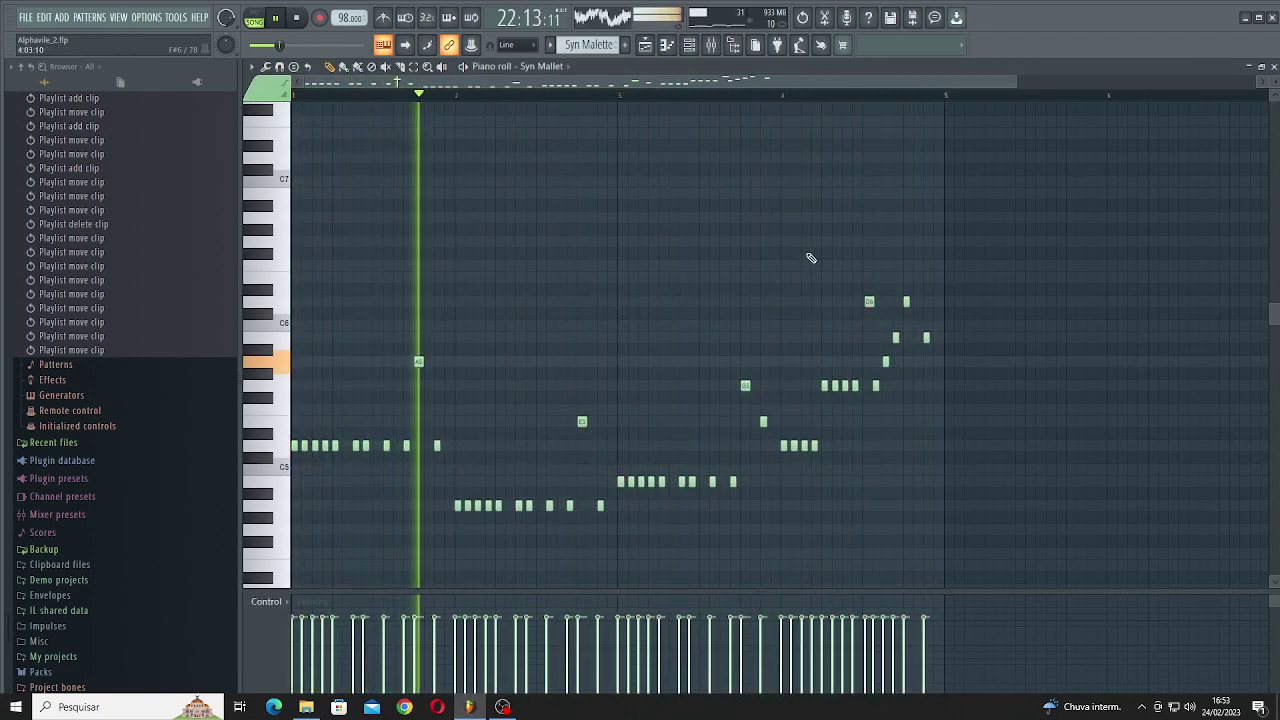
scroll(812, 262, "down", 2)
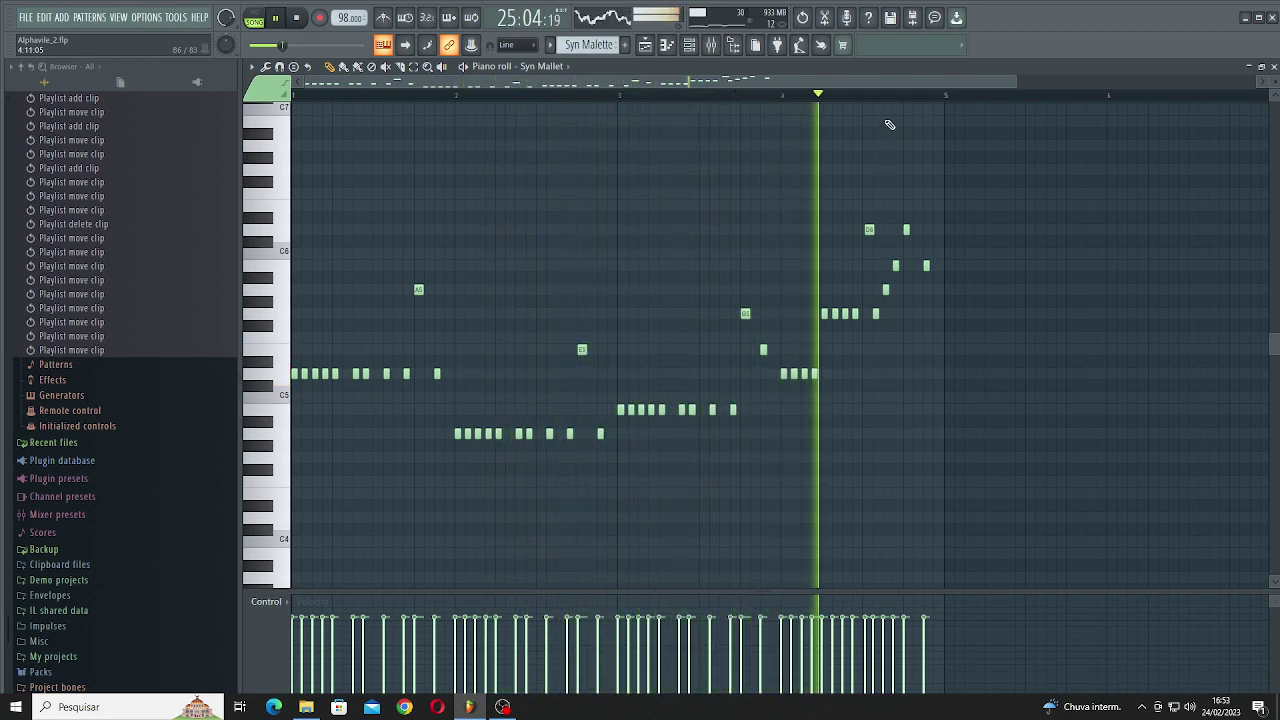
Step: Return to the arrangement and view the notes of the Strings 2 clip at bar 26 on Track 1, without a time selection
left_click(645, 46)
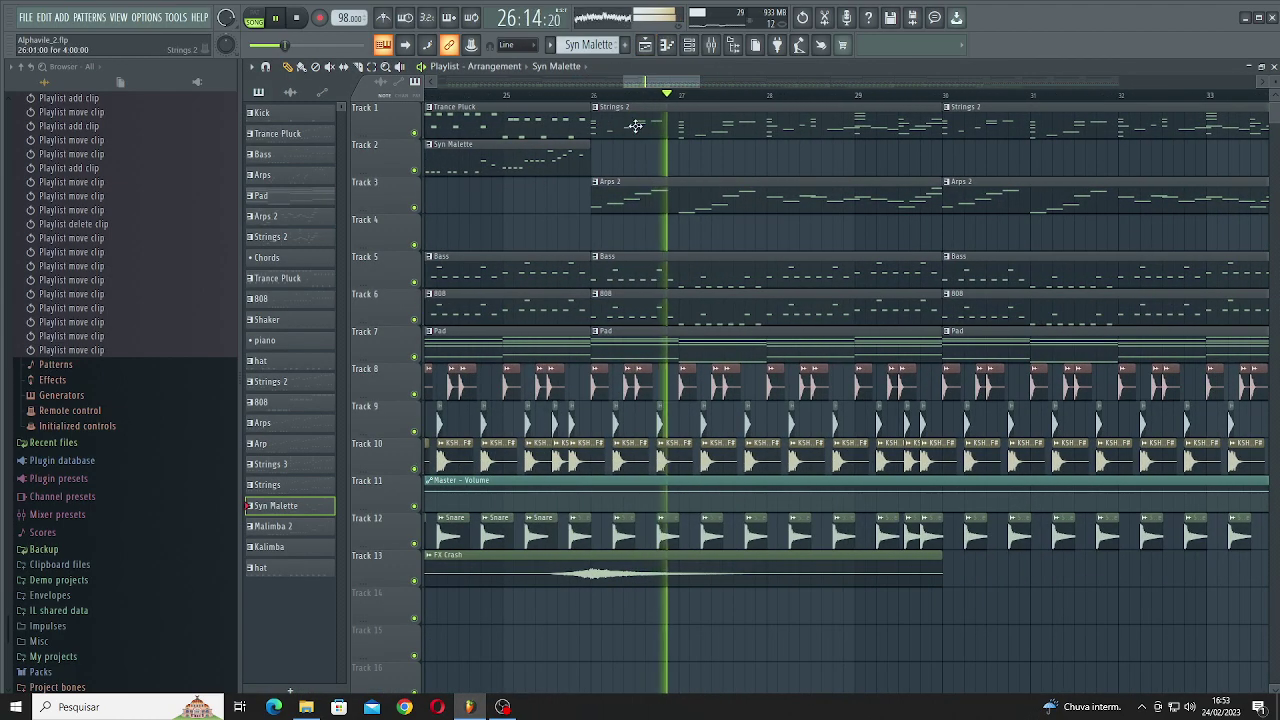
double_click(665, 130)
scroll(669, 240, "up", 3)
left_click_drag(944, 96, 293, 100)
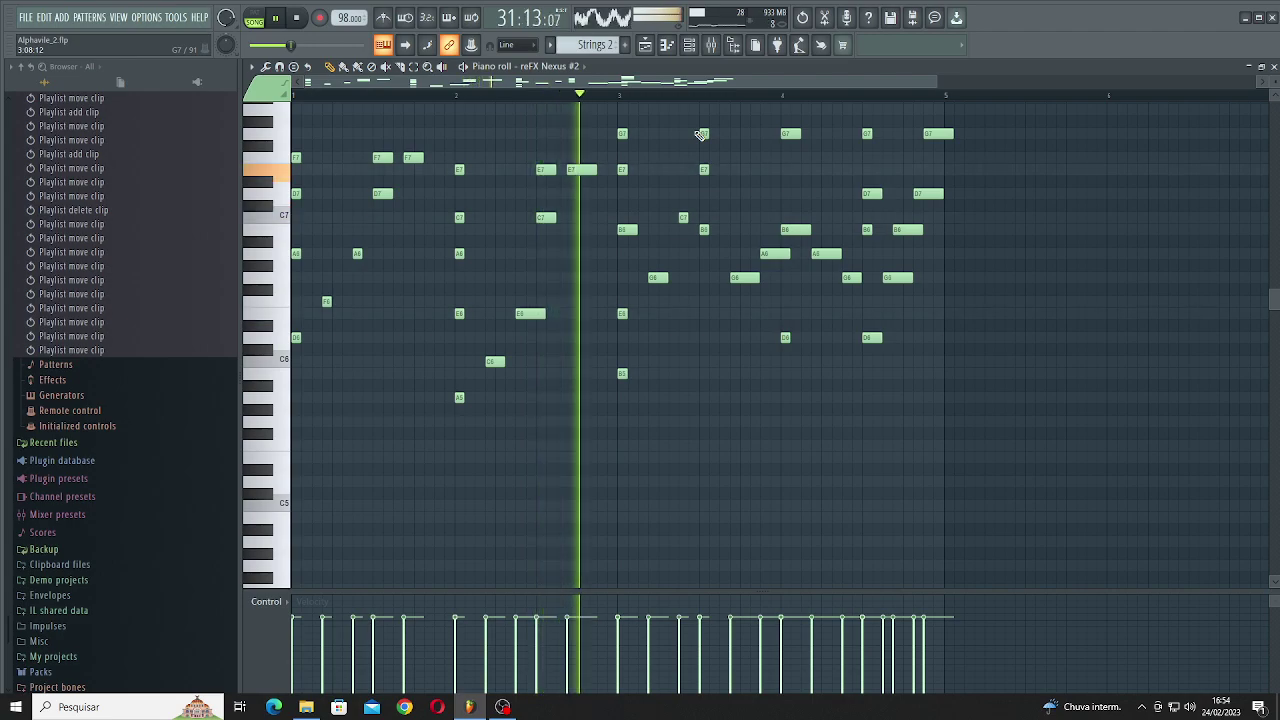
Step: Return to the arrangement and view the notes of the Bass clip at bar 34 on Track 5
left_click(645, 46)
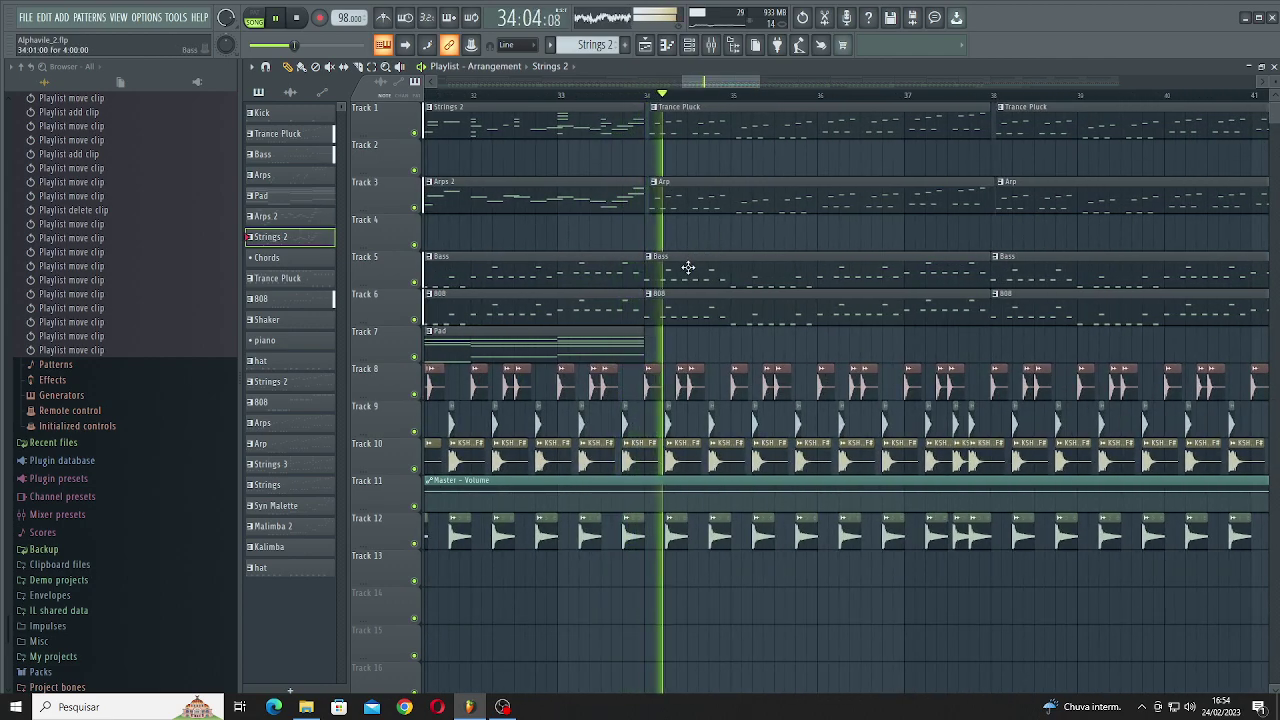
double_click(687, 268)
scroll(760, 280, "down", 5)
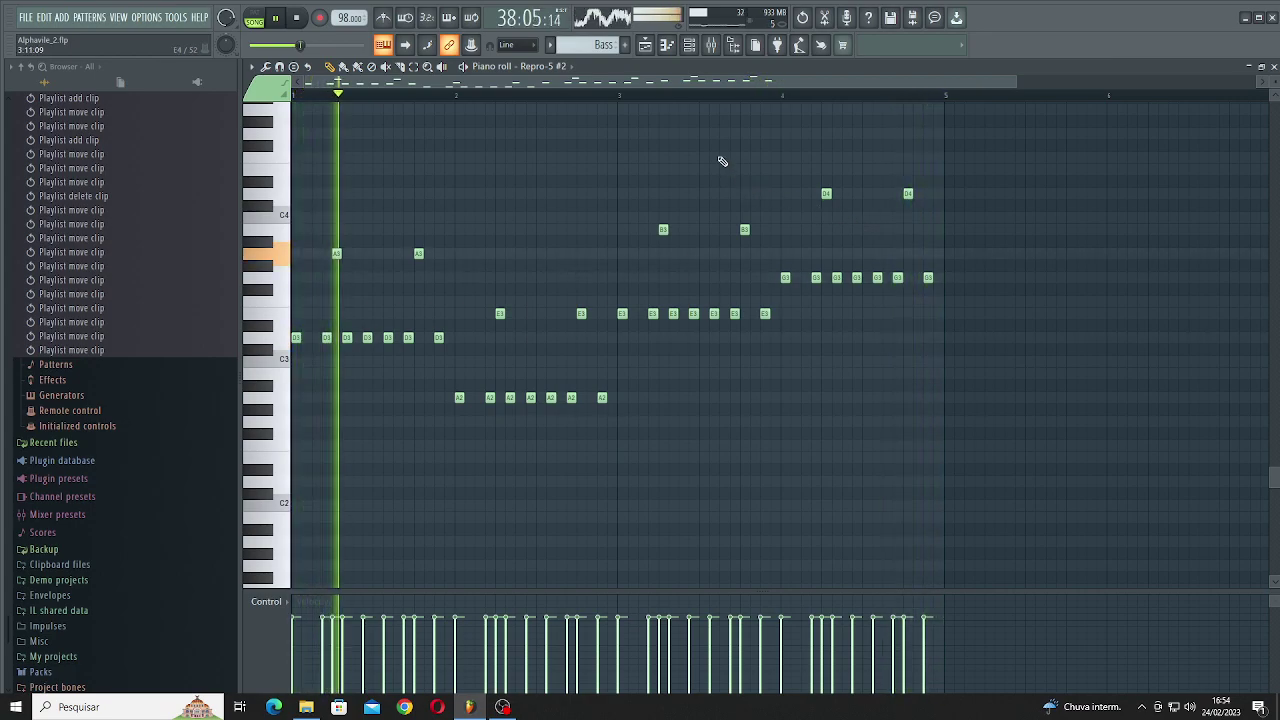
Step: View the chord notes of the Pad clip at bar 42 on Track 7 and clear the time selection in its piano roll
left_click(648, 50)
left_click_drag(757, 82, 925, 82)
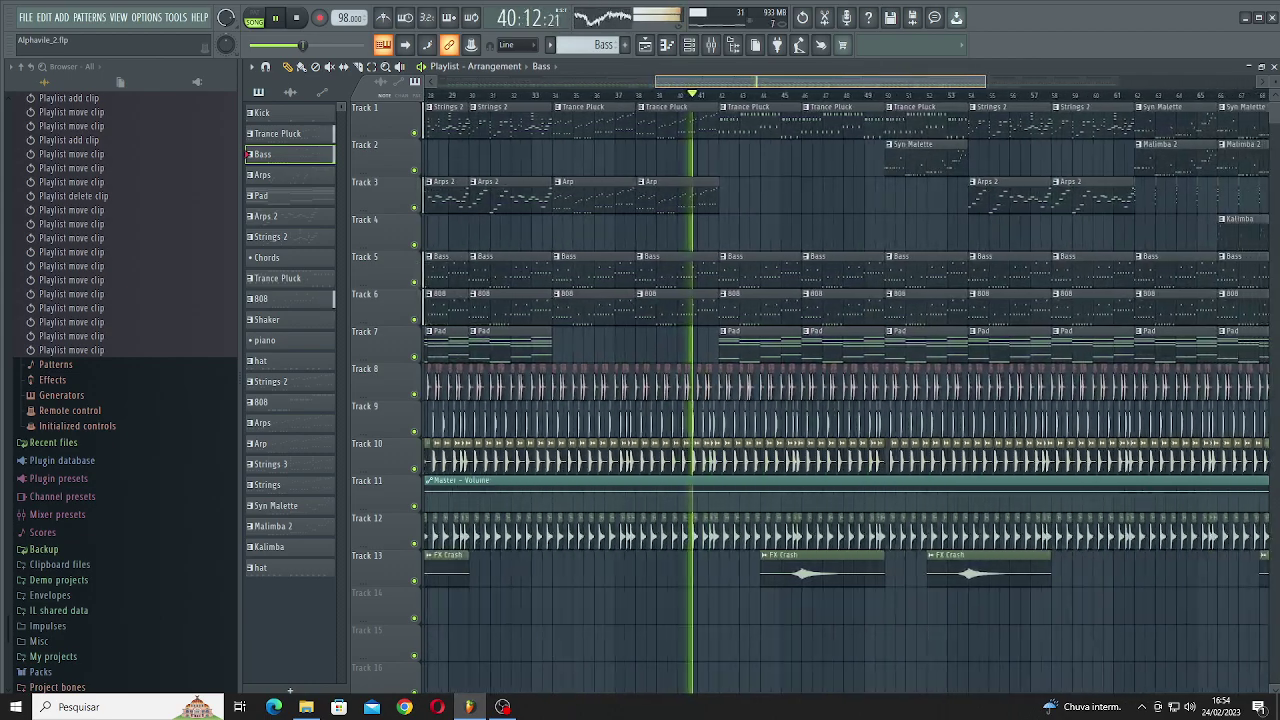
scroll(702, 88, "down", 3)
scroll(640, 283, "up", 5)
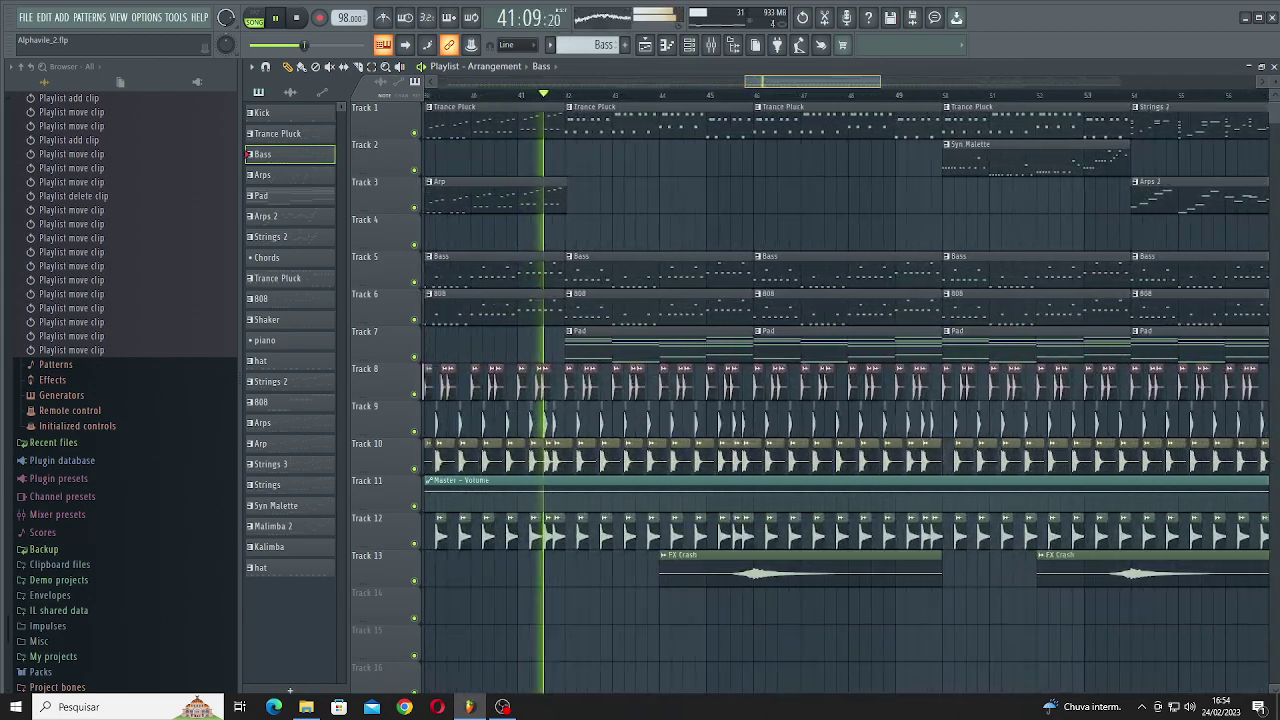
double_click(612, 340)
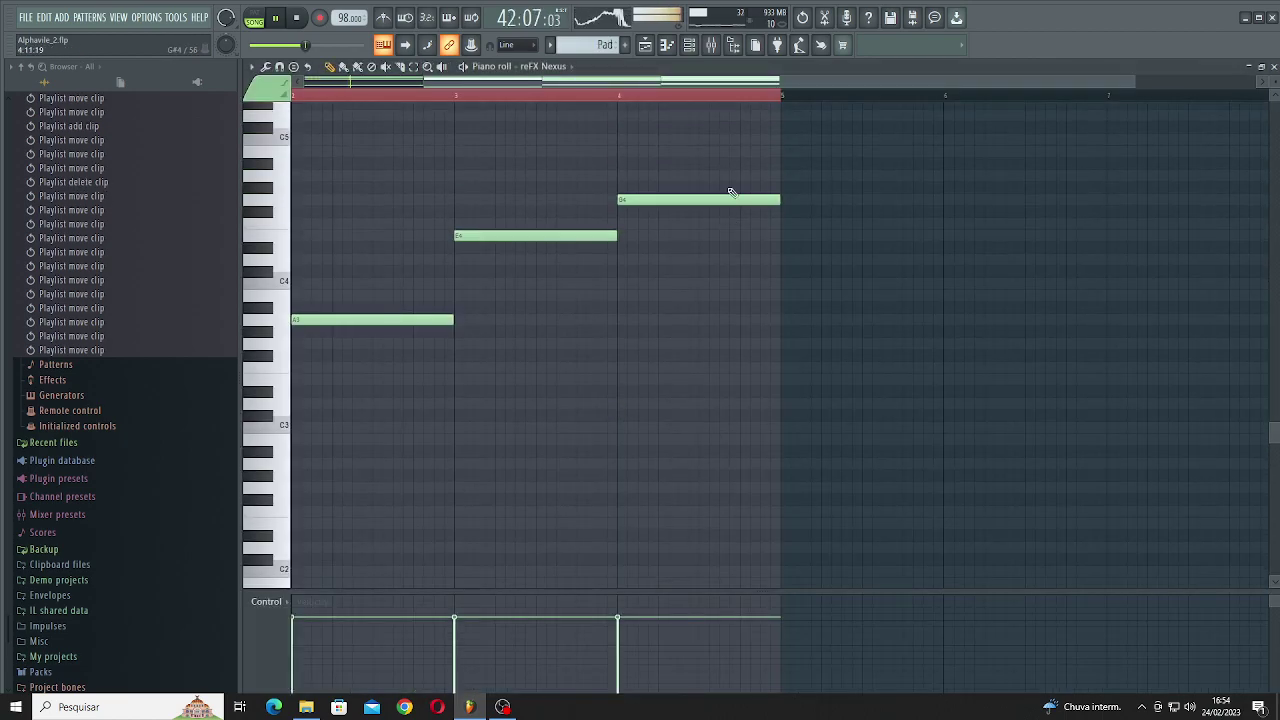
left_click(775, 96, "ctrl")
left_click_drag(526, 191, 686, 263)
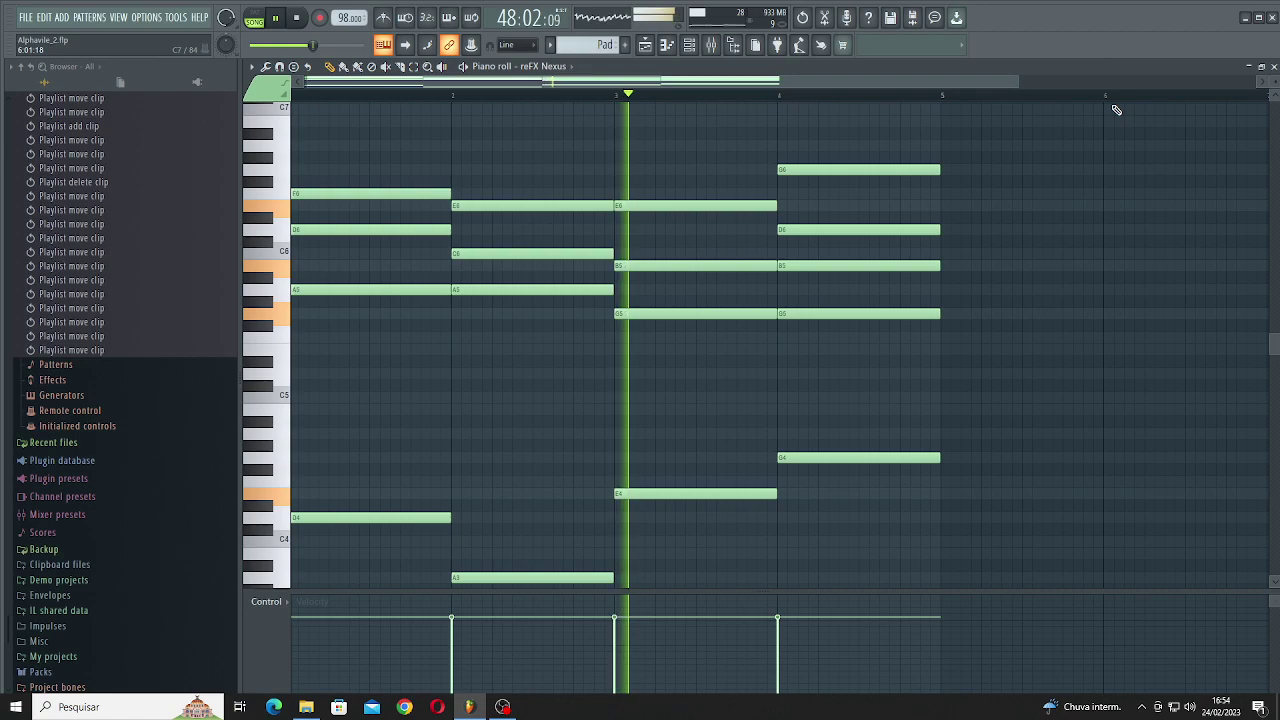
Step: Review the arrangement around bars 48 to 64, and view the notes of the Arps 2 clip at bar 58 on Track 3
left_click(646, 46)
scroll(861, 209, "down", 5)
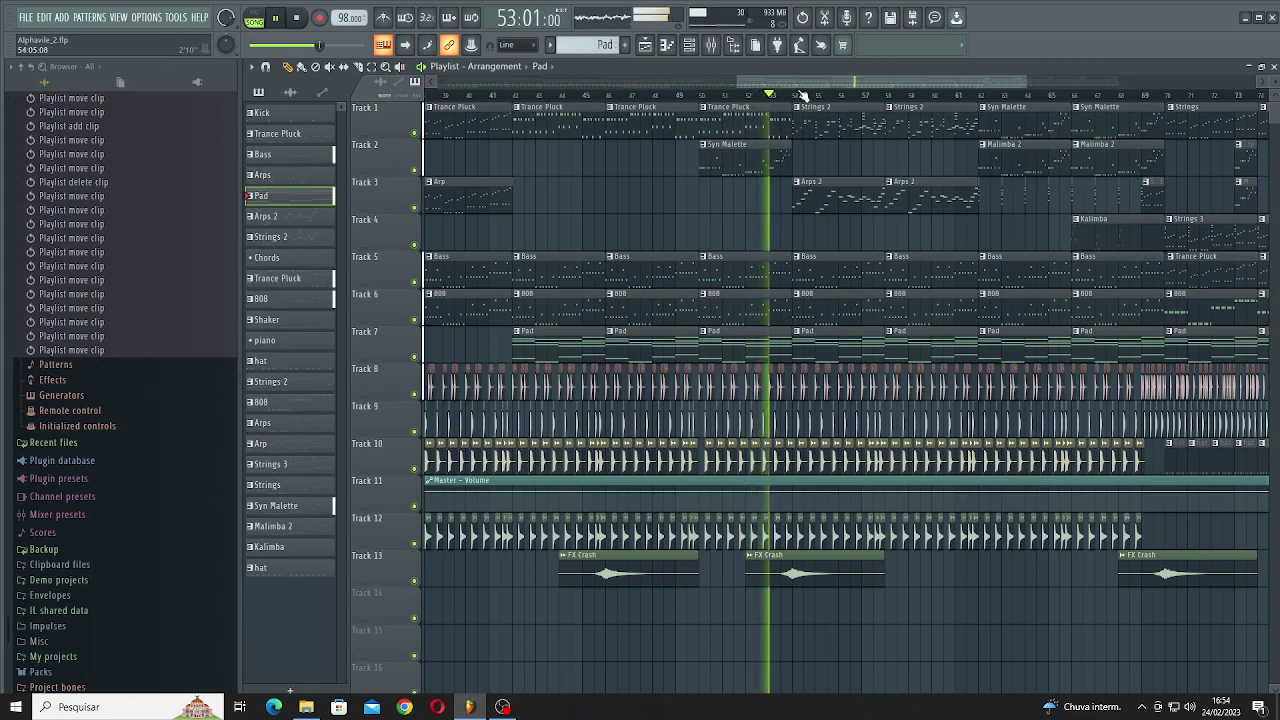
scroll(841, 384, "up", 3)
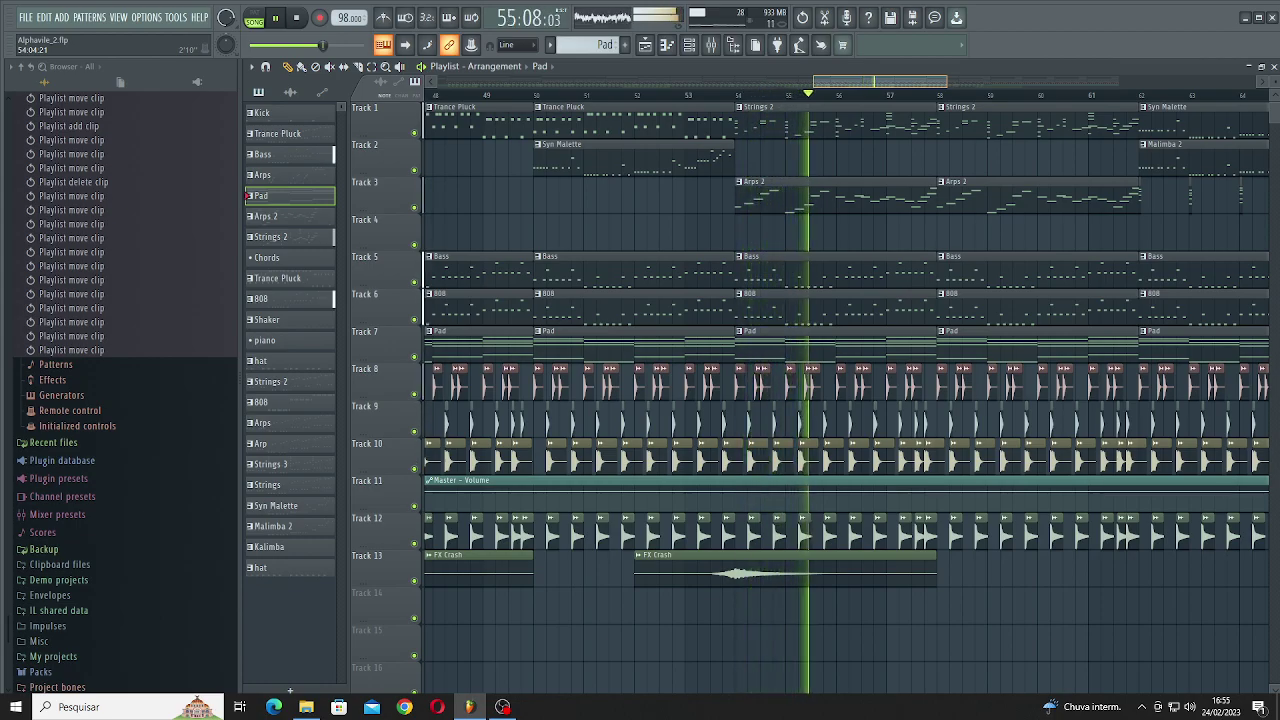
scroll(846, 384, "right", 2)
scroll(846, 384, "up", 2)
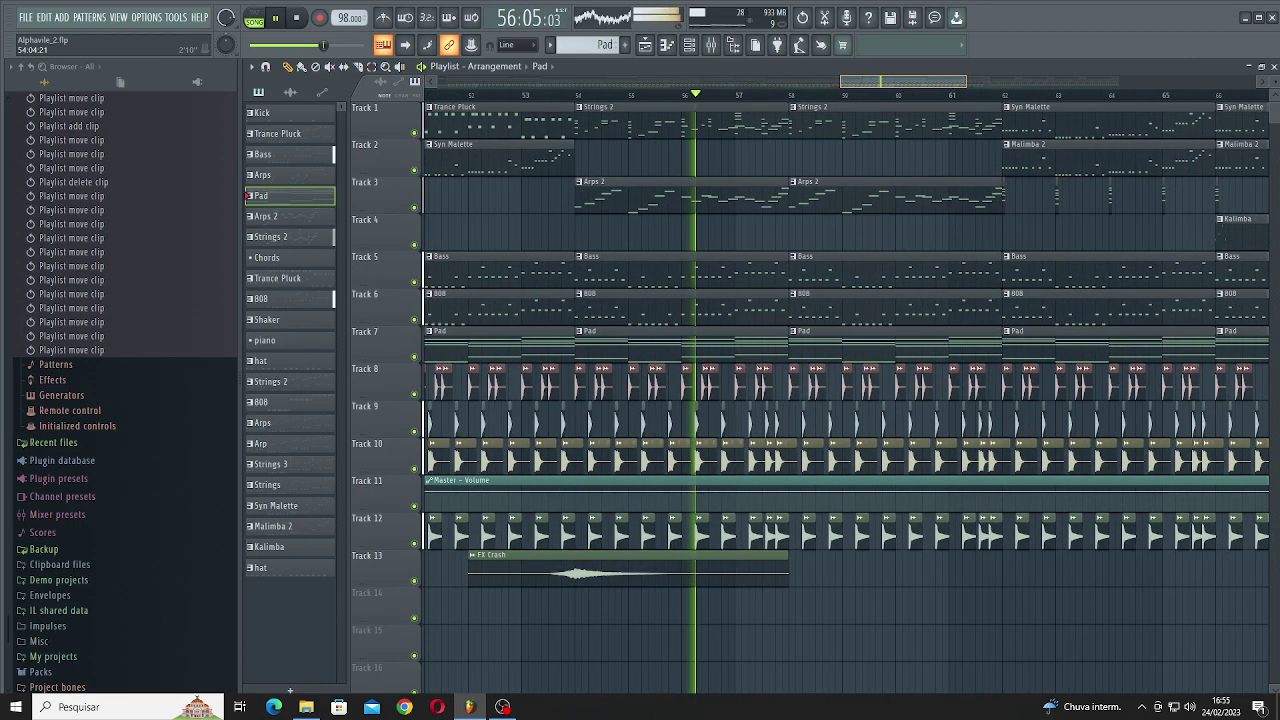
scroll(846, 380, "up", 2)
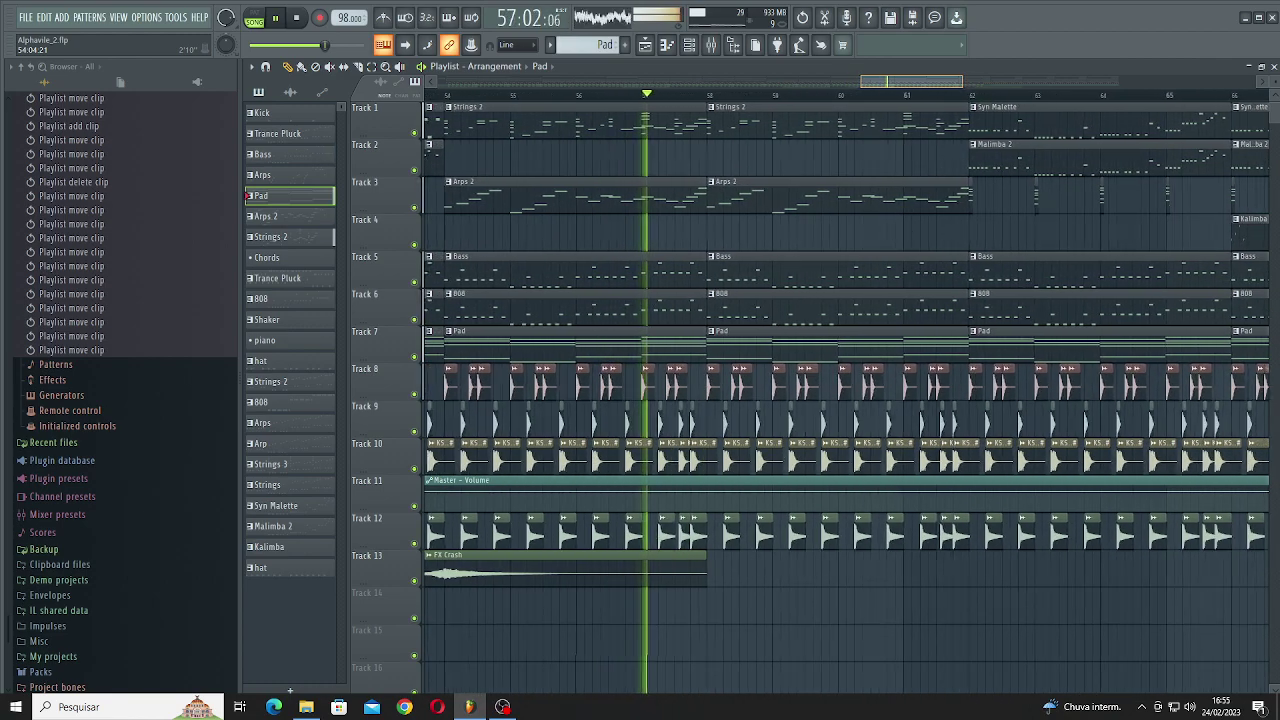
double_click(754, 193)
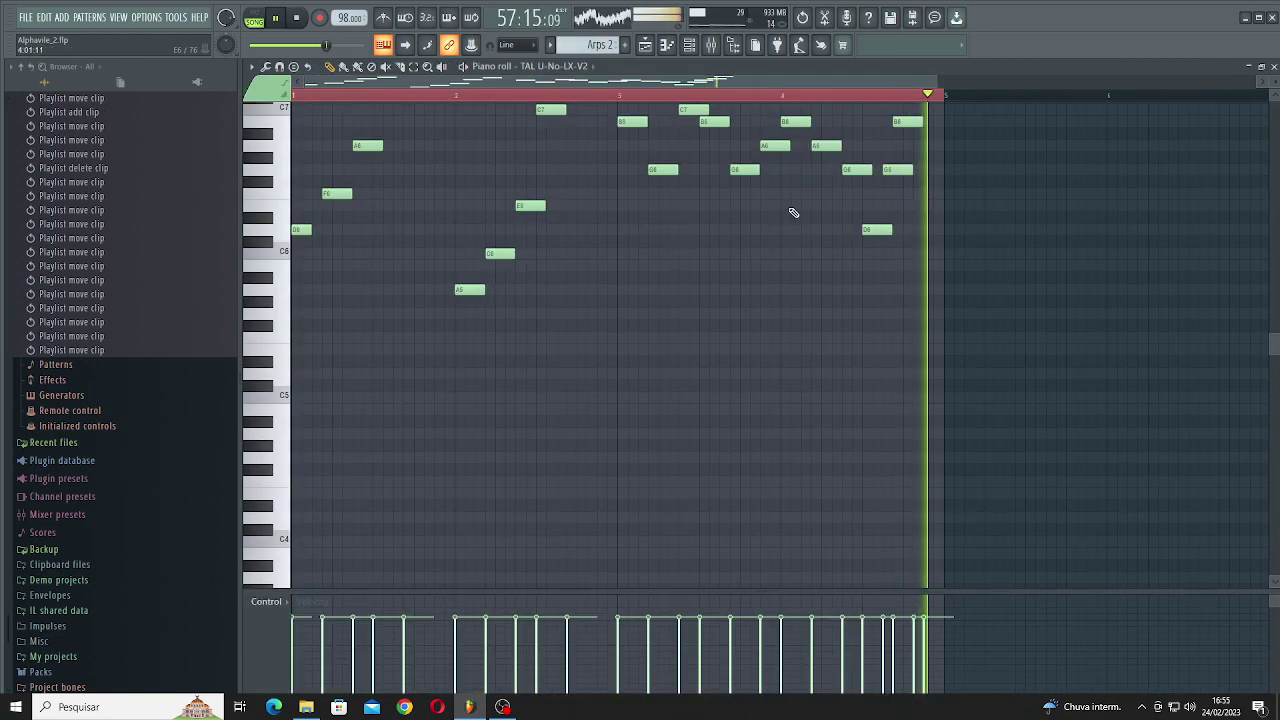
scroll(864, 255, "up", 4)
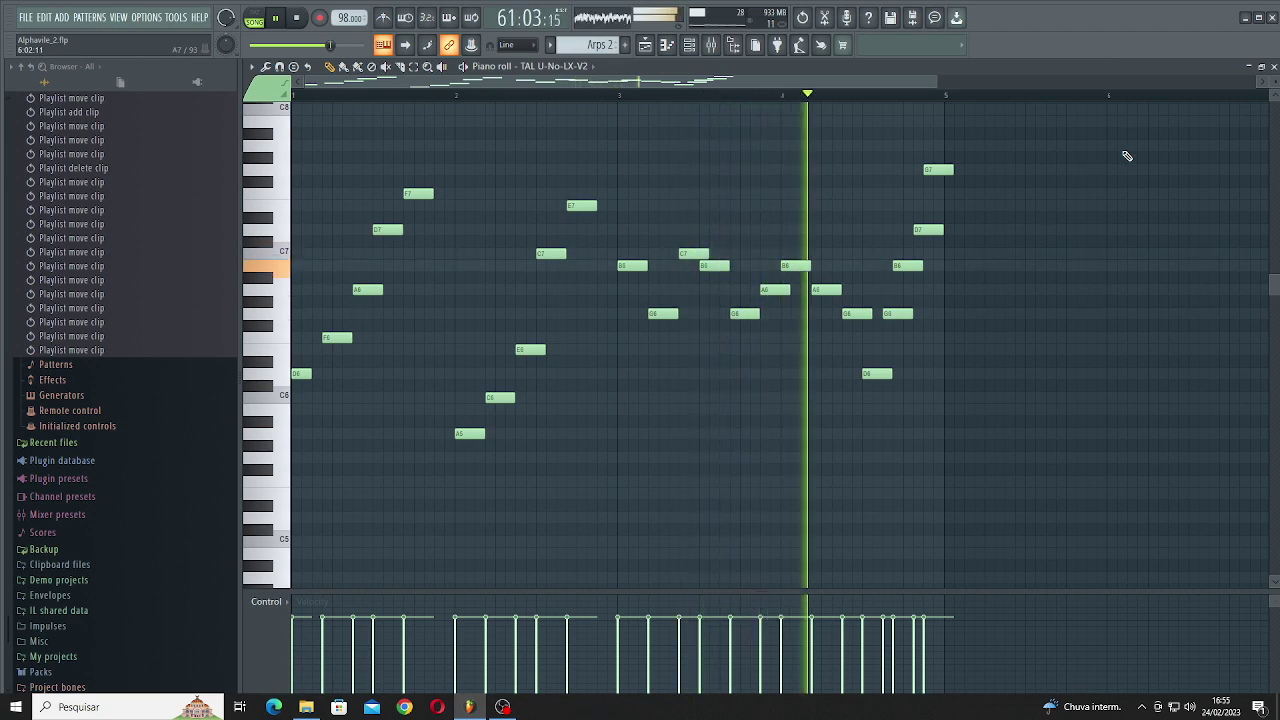
Step: View the notes of the Kalimba clip at bar 66 on Track 4 and clear the time selection in its piano roll
left_click(651, 55)
left_click_drag(911, 82, 971, 82)
double_click(698, 234)
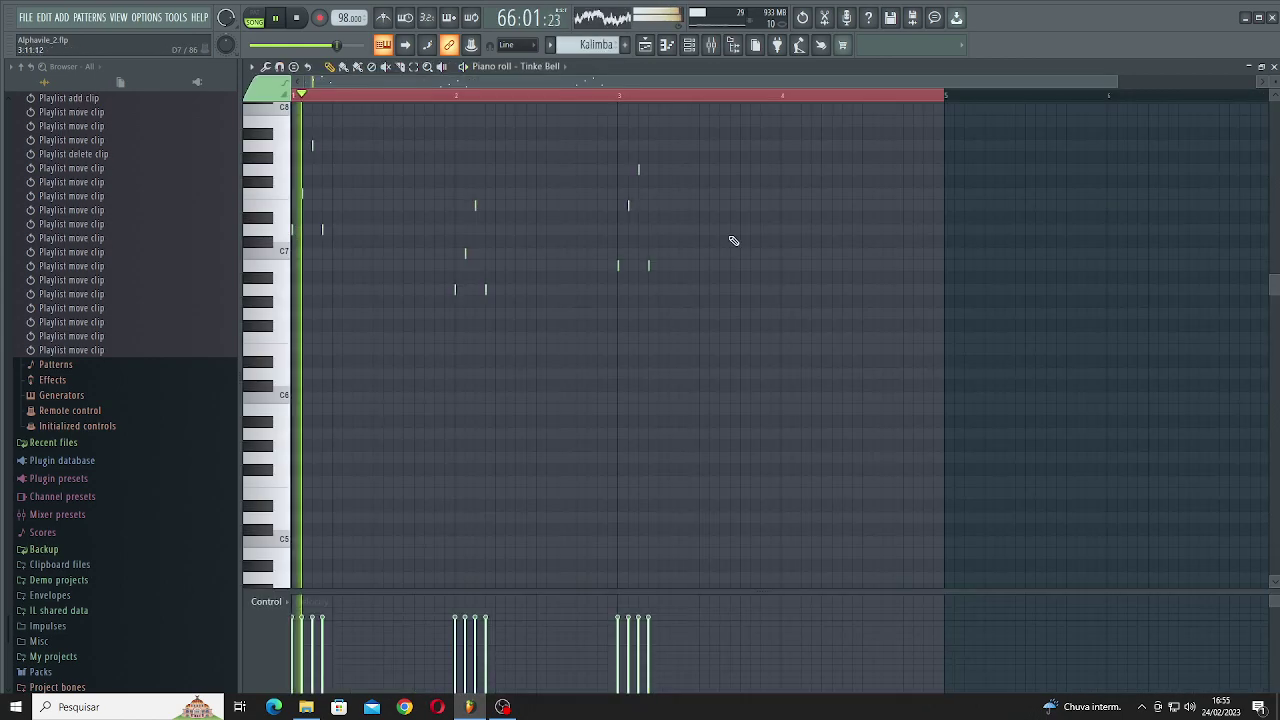
scroll(808, 199, "up", 4)
left_click(829, 106, "ctrl")
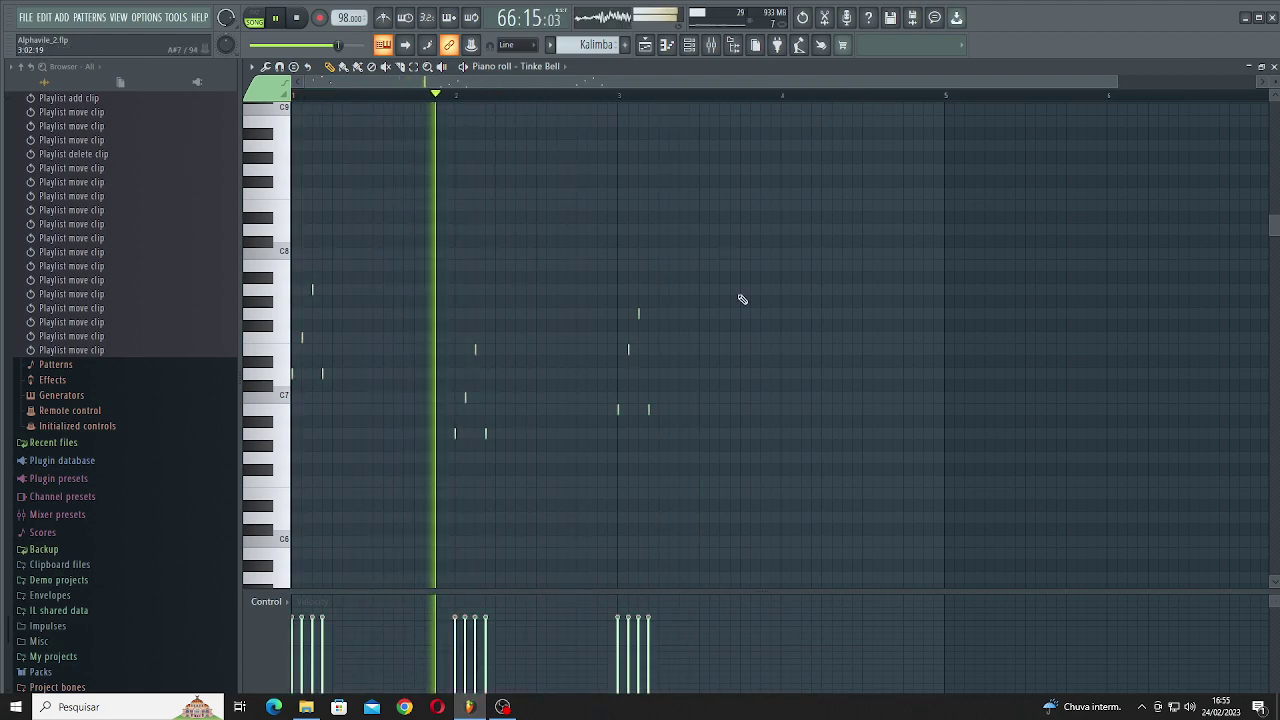
scroll(934, 335, "down", 3)
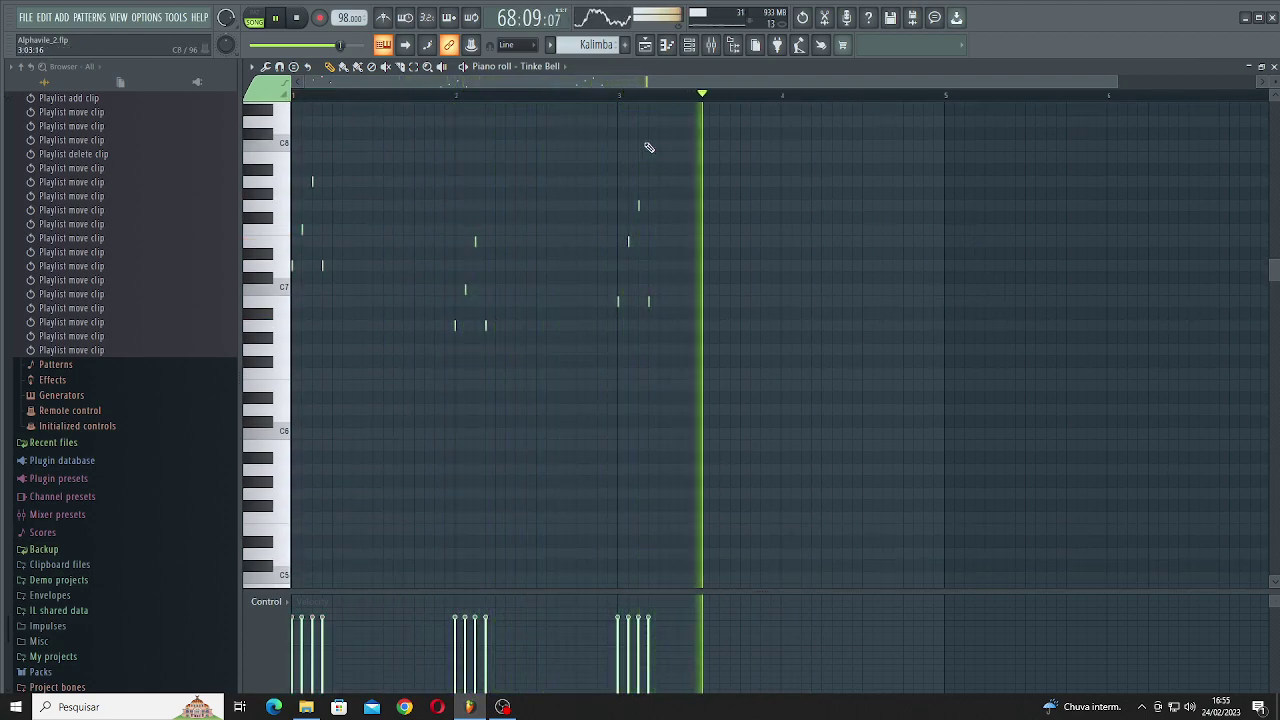
Step: Return to the arrangement and extend the end of the Master - Volume automation clip on Track 11 to bar 87
key("F5")
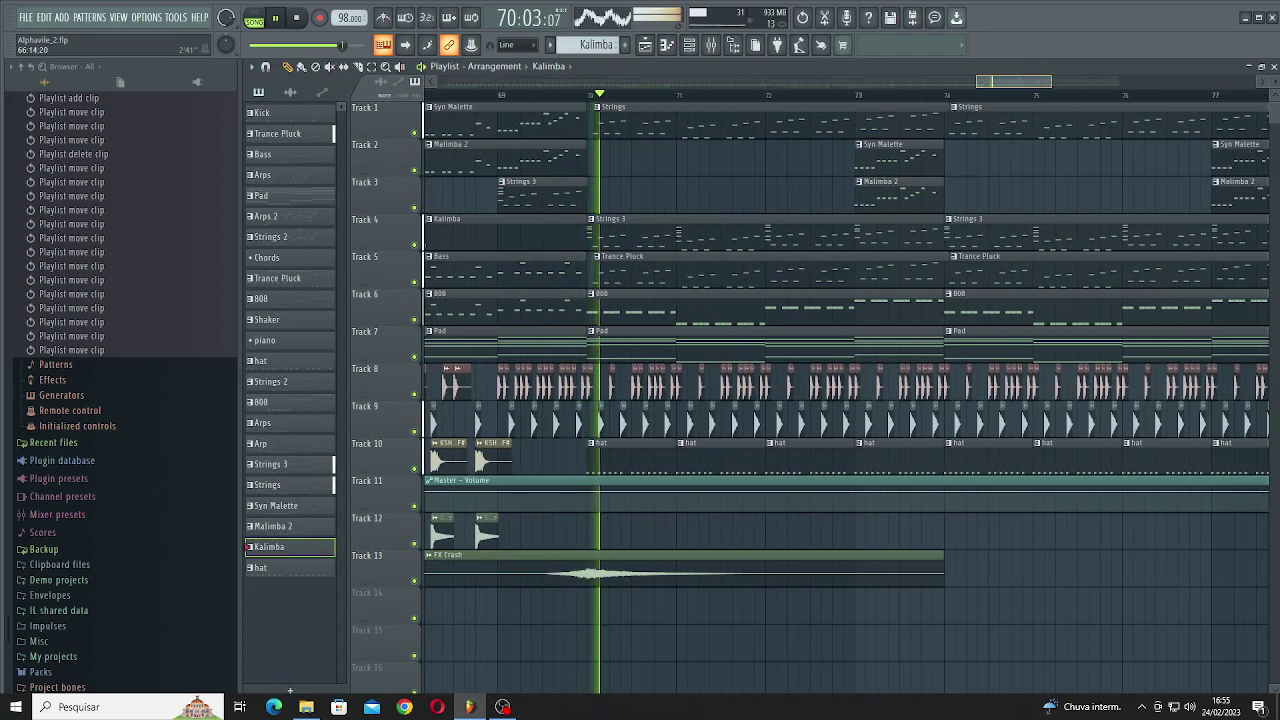
scroll(690, 396, "down", 6)
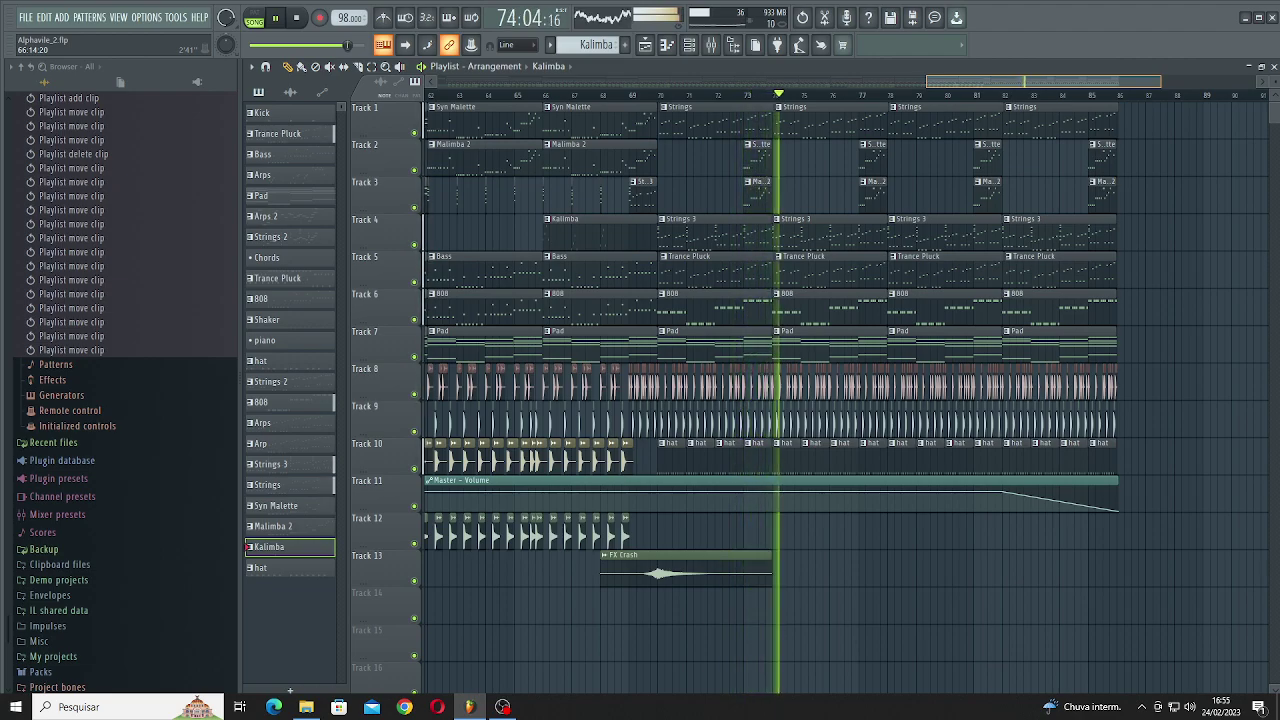
scroll(846, 396, "up", 3)
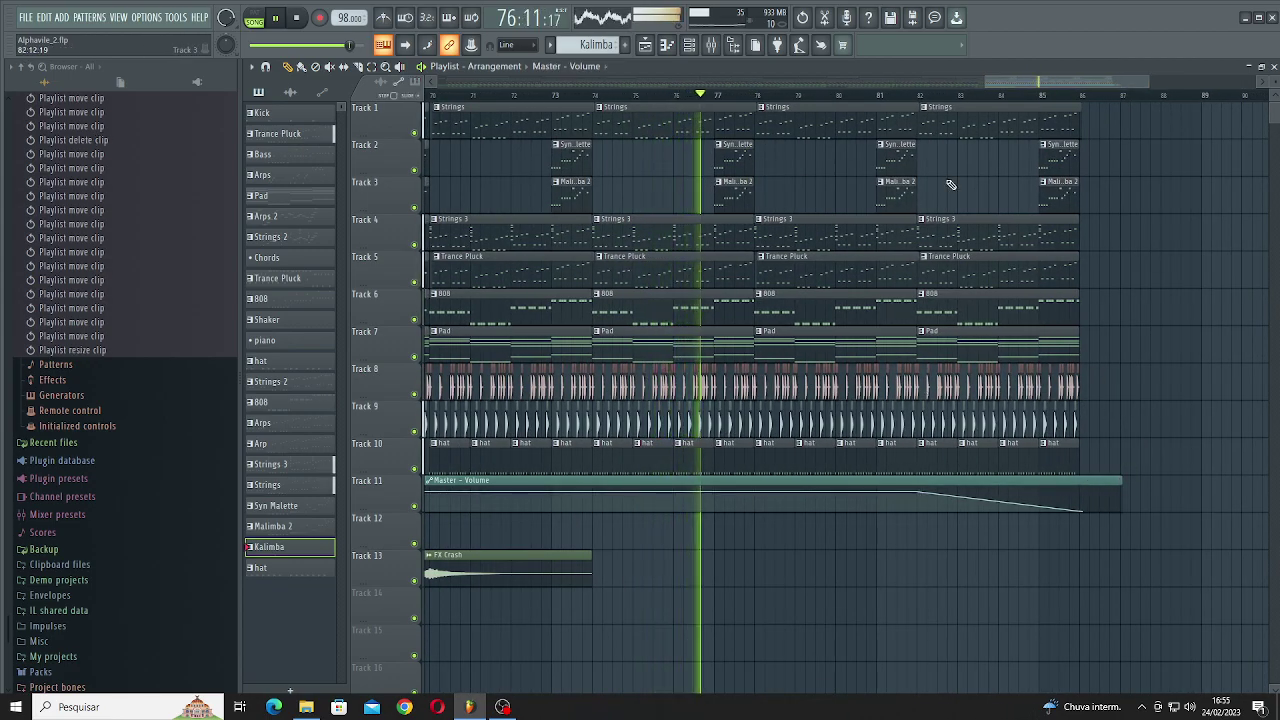
Step: Examine the song's closing section and the Master - Volume fade-out while the arrangement plays to its end
scroll(770, 380, "up", 3)
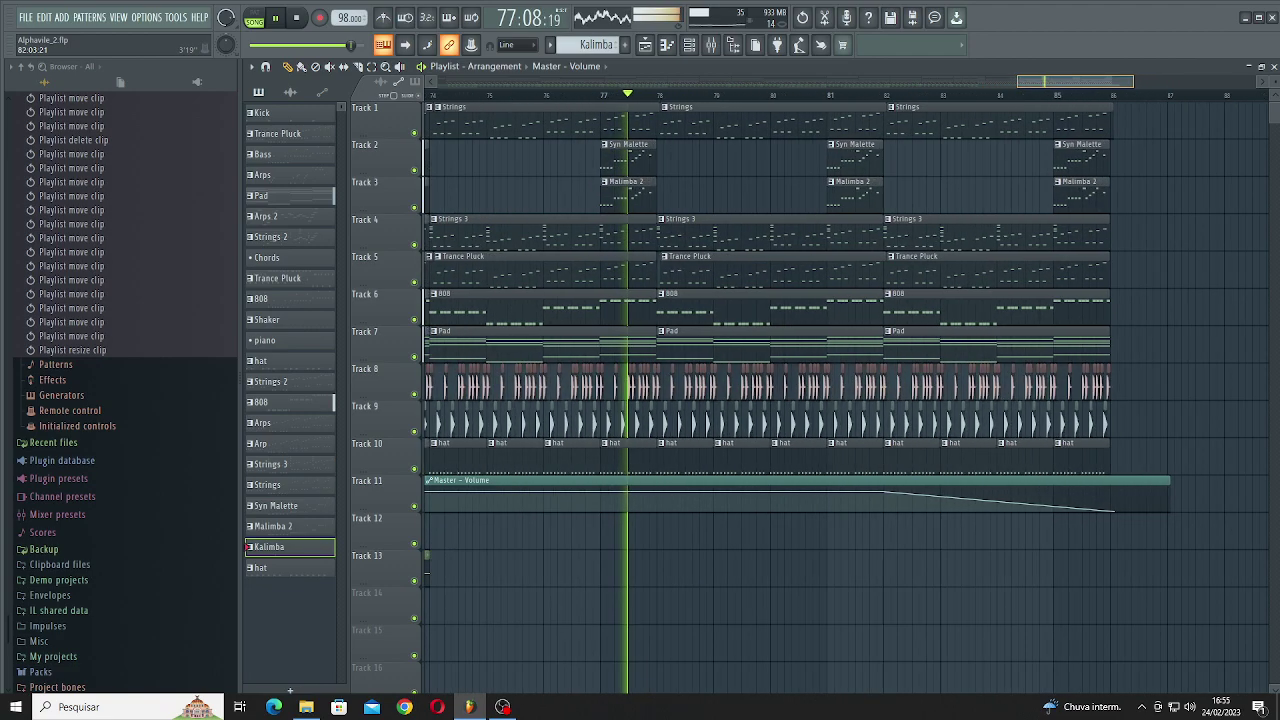
scroll(846, 396, "down", 1)
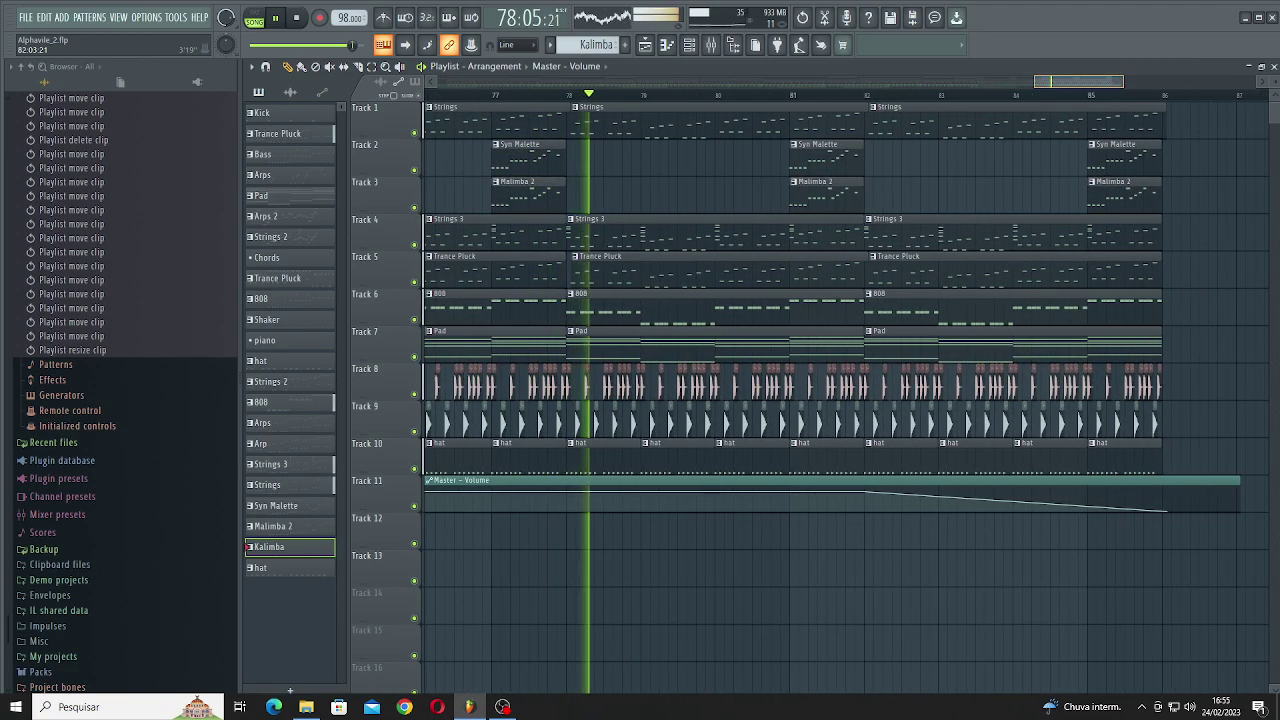
scroll(770, 380, "down", 1)
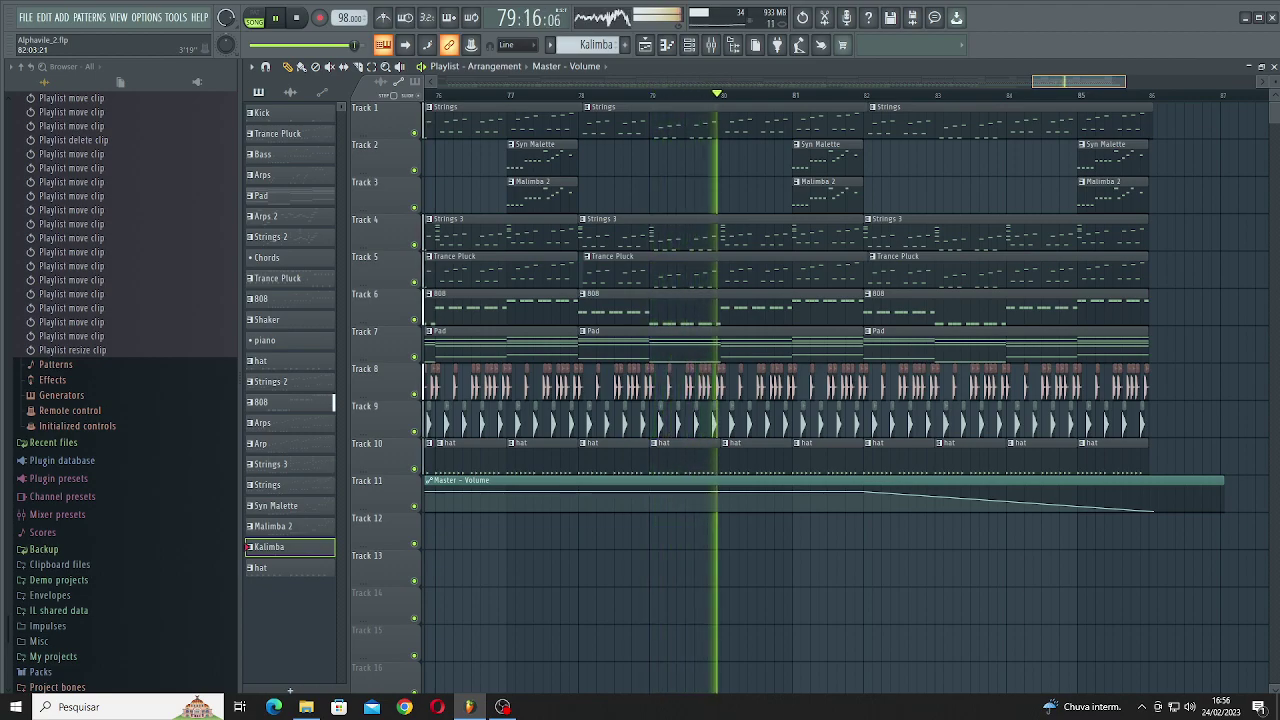
scroll(770, 380, "down", 2)
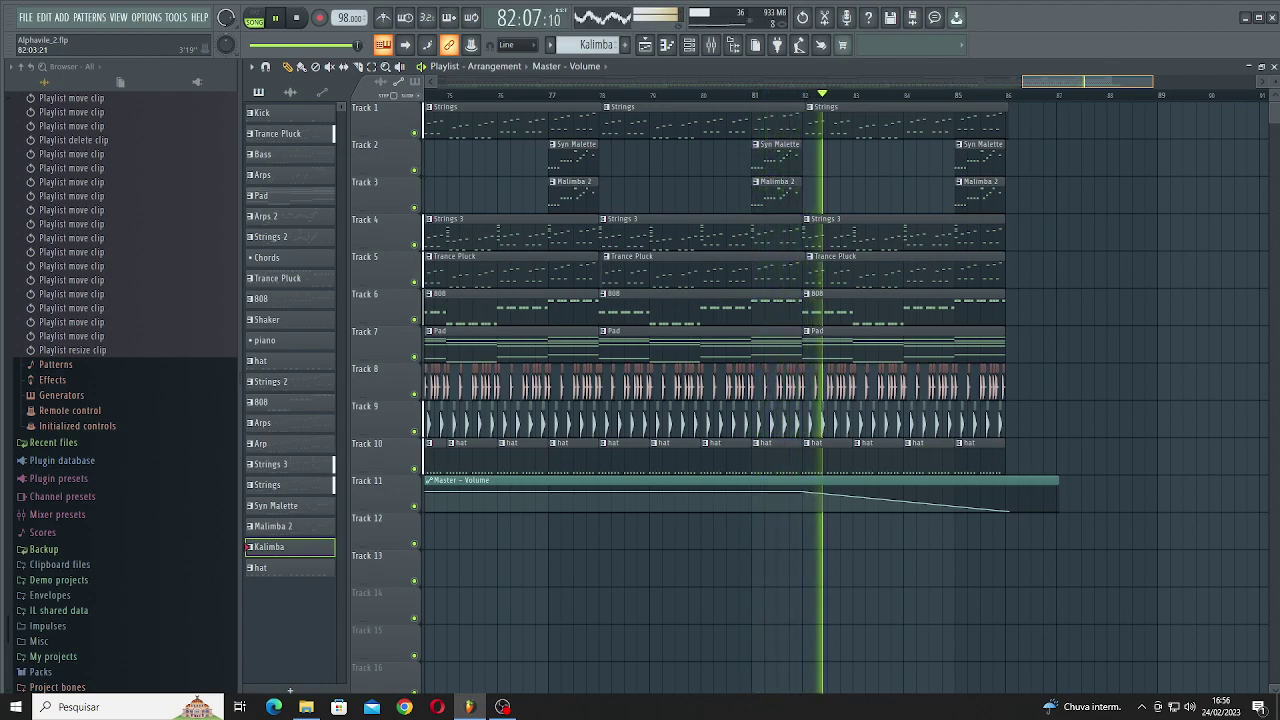
scroll(770, 380, "down", 2)
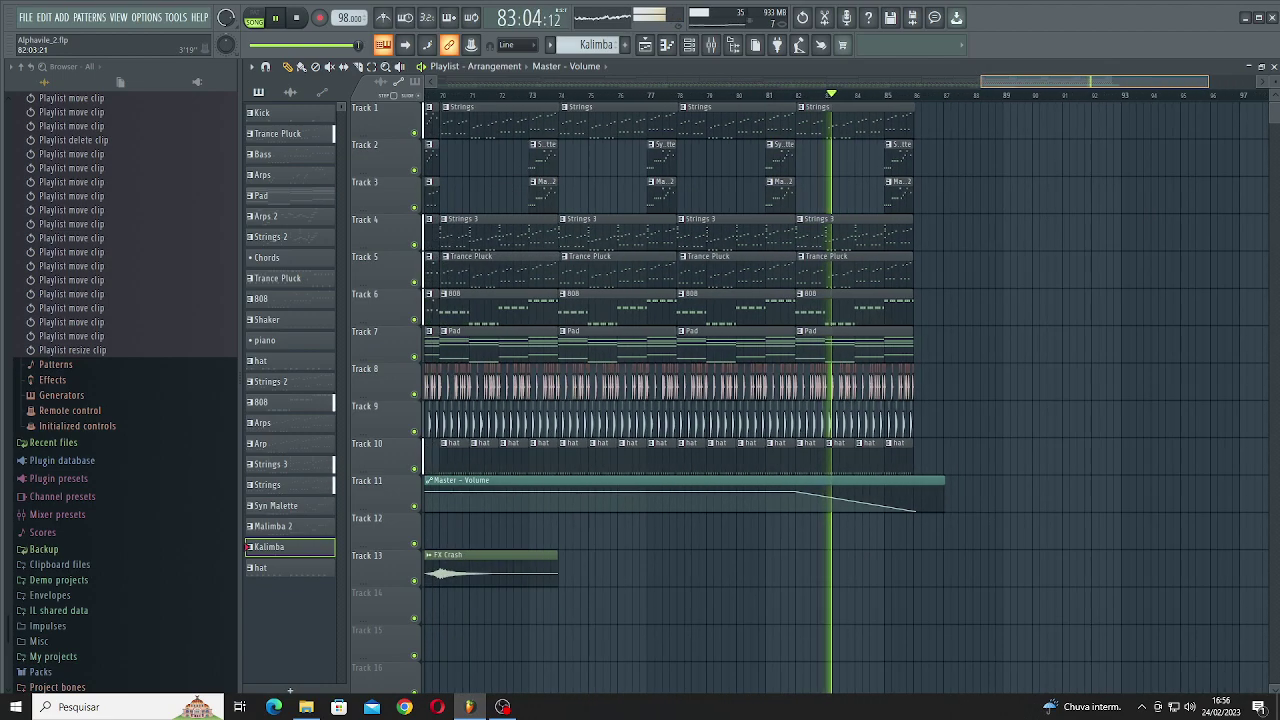
scroll(660, 380, "down", 2)
scroll(910, 92, "down", 2)
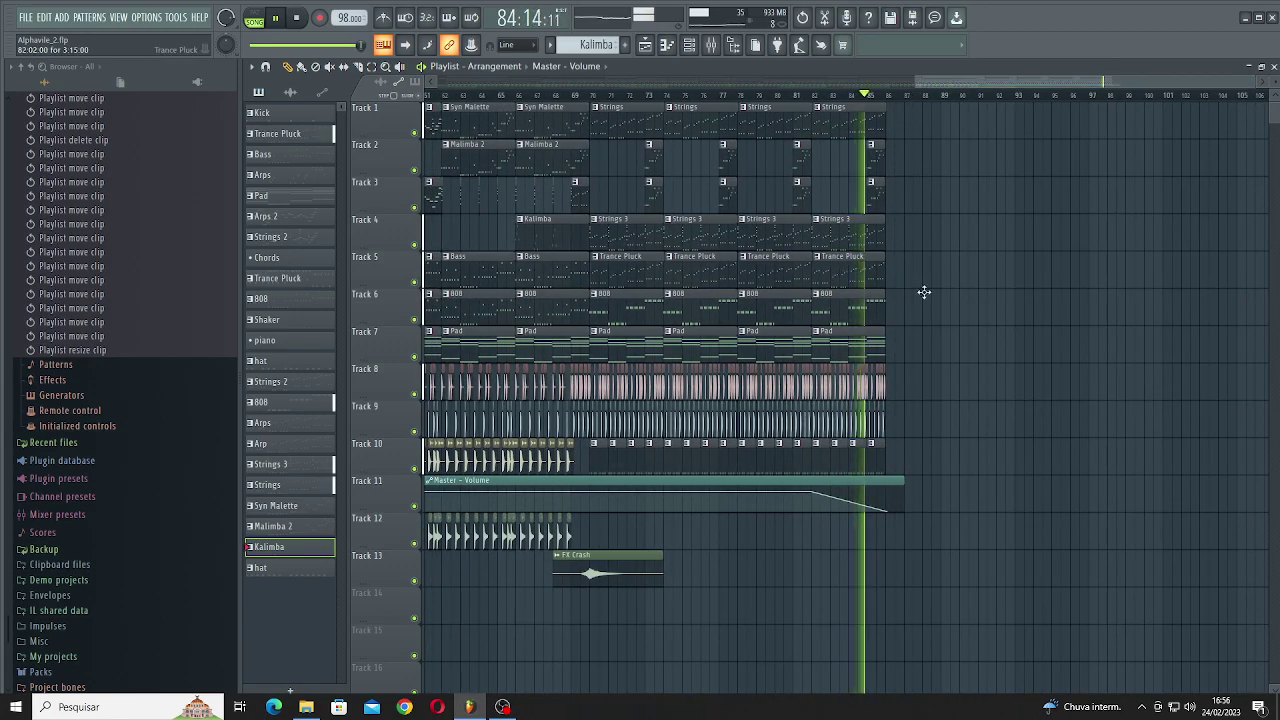